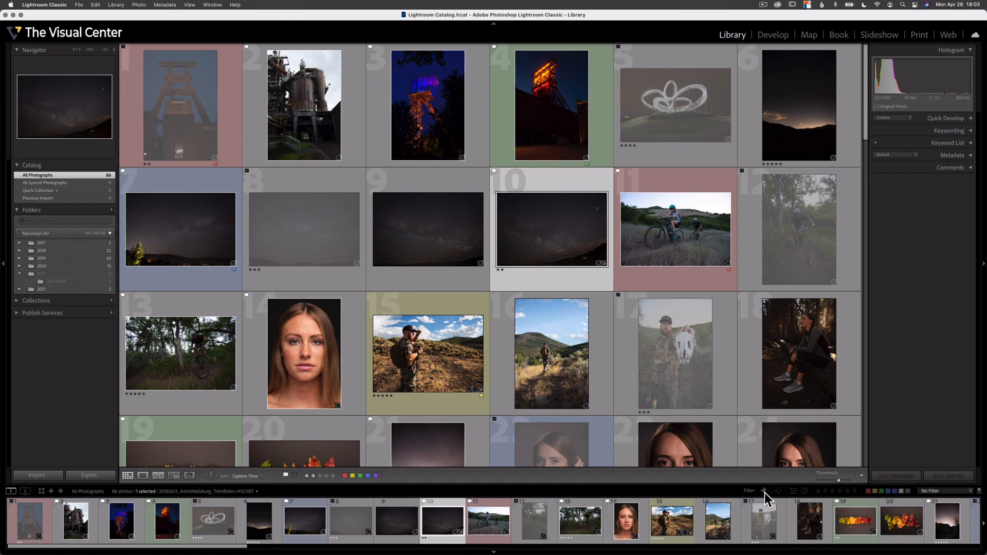
Filter all photographs by flagged, unflagged and rejected status in turn, and clear the flag filter
click(764, 492)
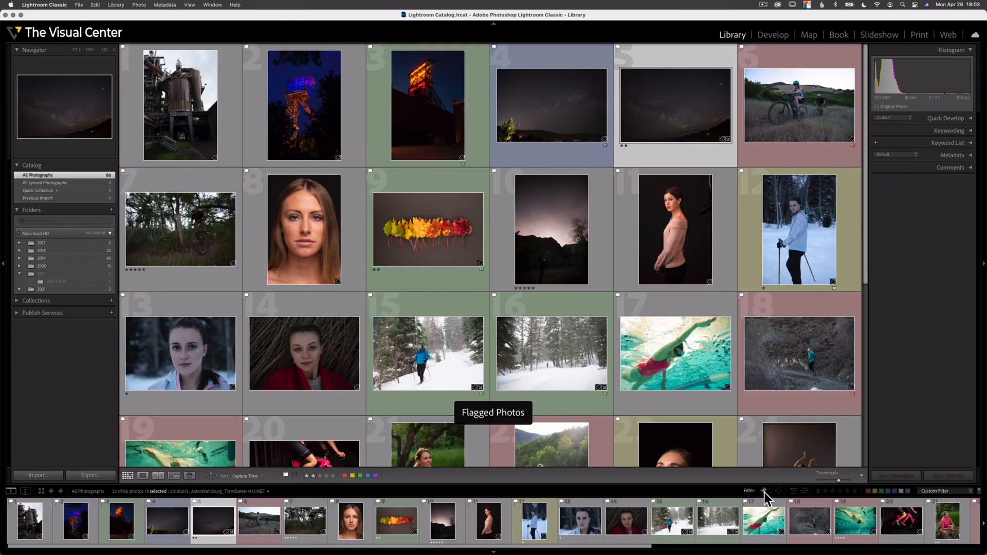
click(764, 492)
click(770, 493)
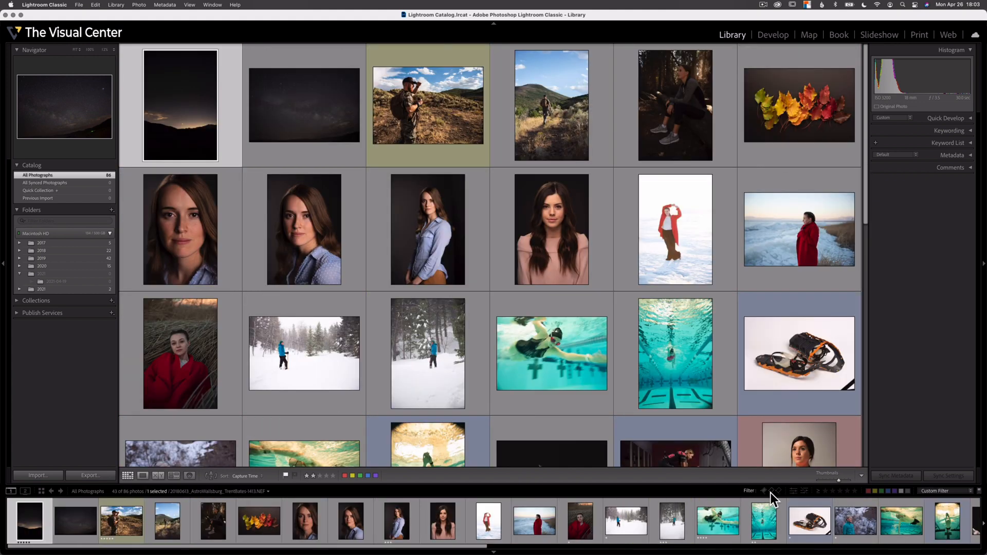
click(771, 493)
click(779, 492)
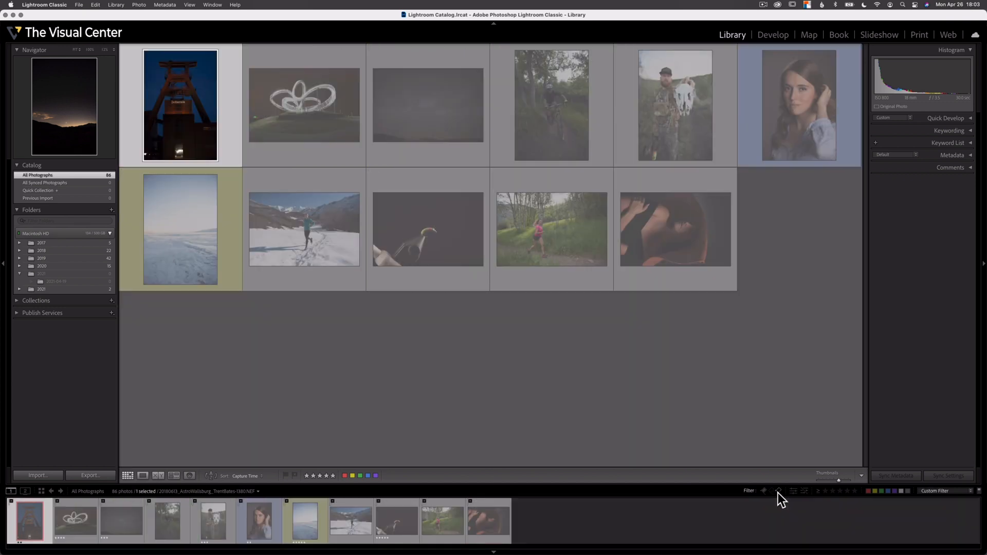
click(778, 492)
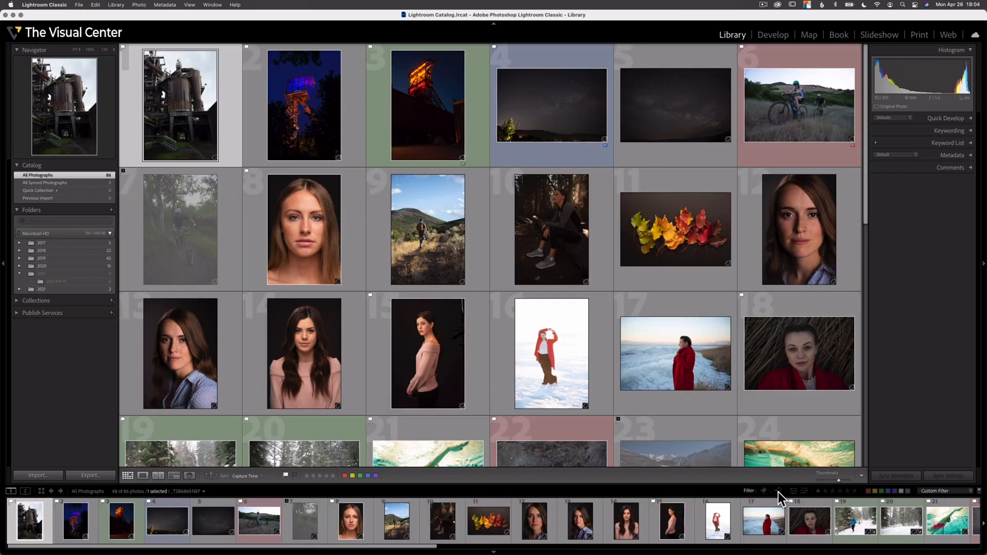
Filter the photos by a rating of exactly one star, three stars and five stars in turn
click(826, 491)
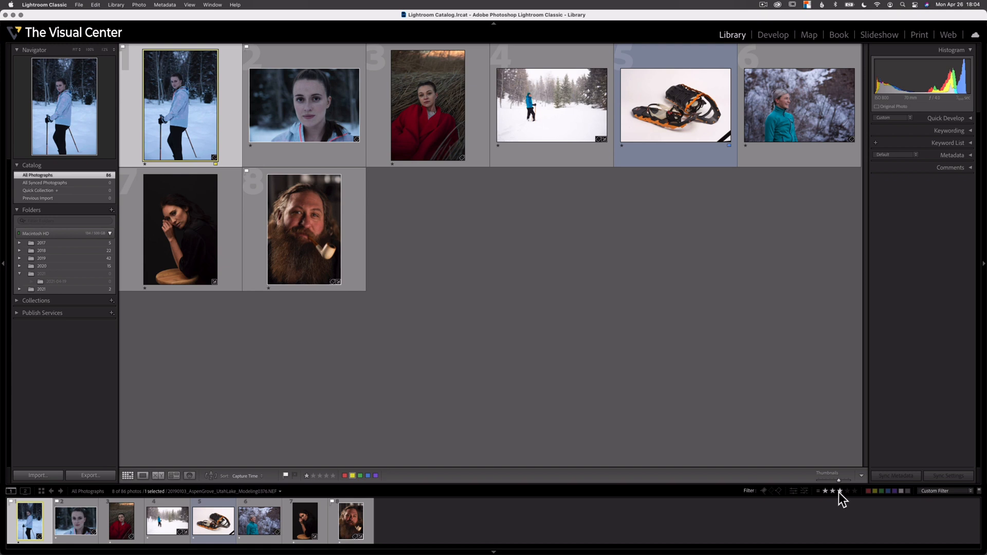
click(840, 491)
click(854, 491)
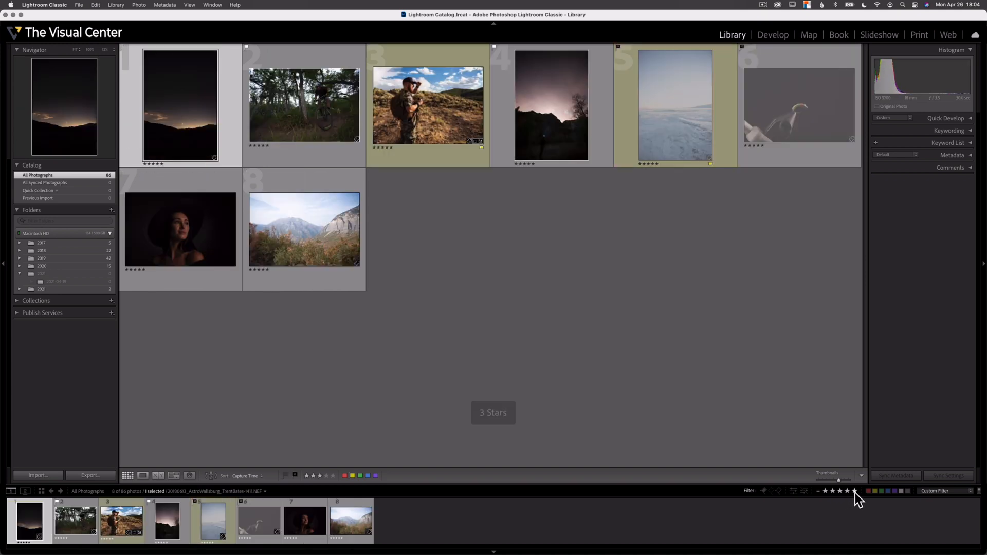
Set the rating condition to greater than or equal to, filter for three stars and higher, and clear the rating filter
click(816, 489)
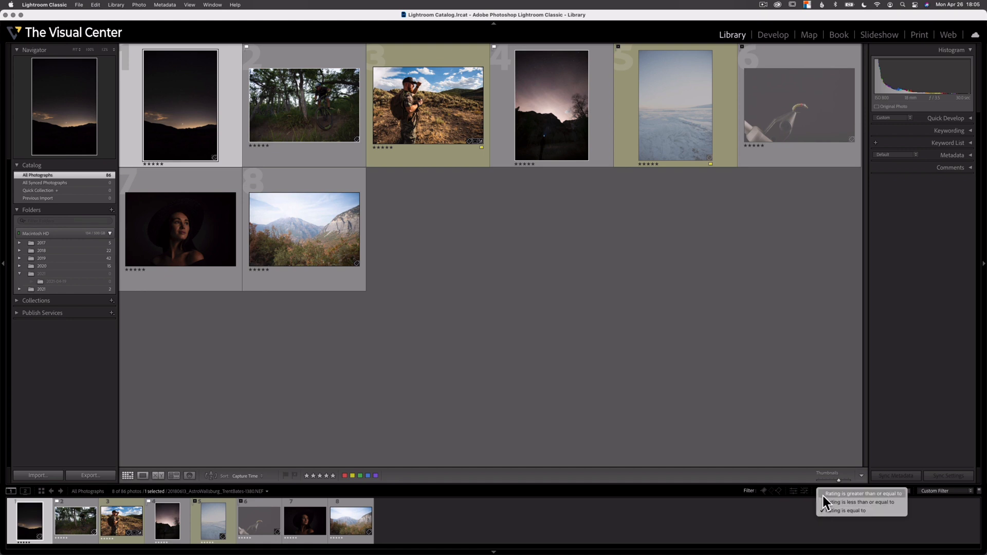
click(823, 495)
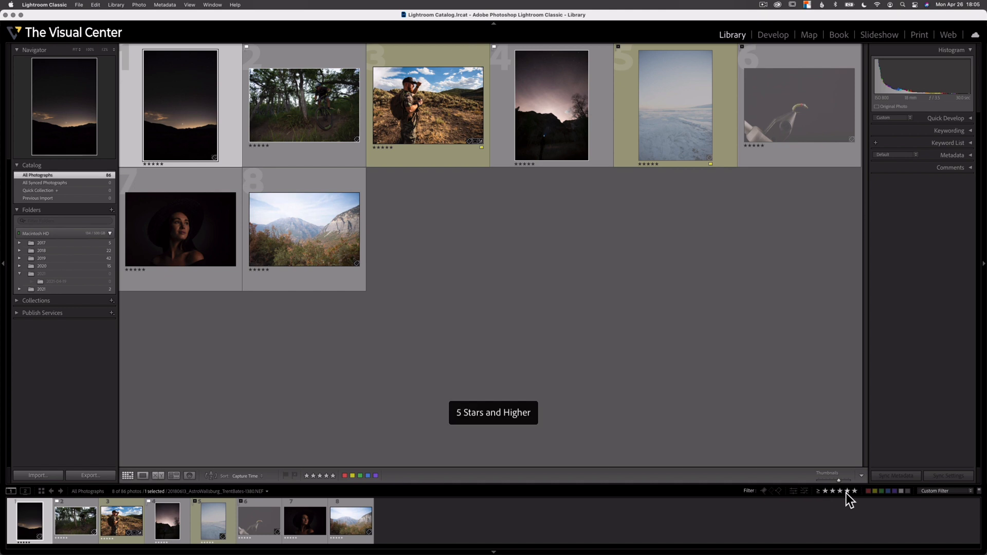
click(840, 492)
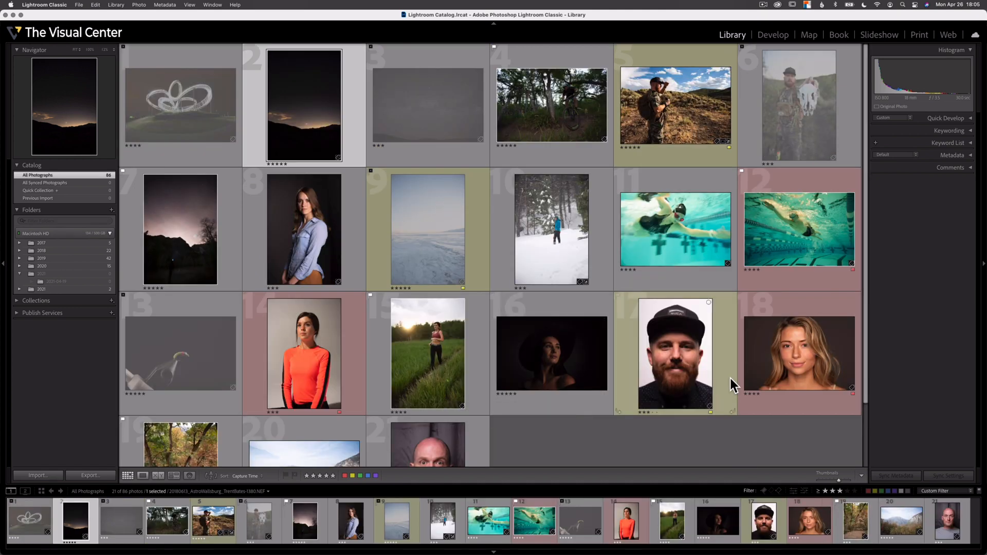
click(840, 493)
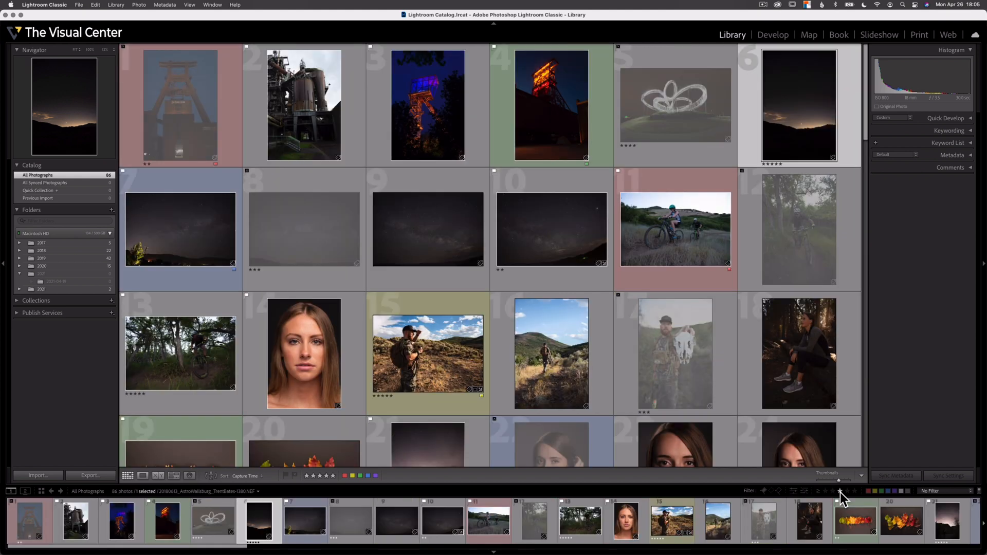
Filter the photos by the red colour label, add the yellow and blue labels, and remove those two again
click(868, 491)
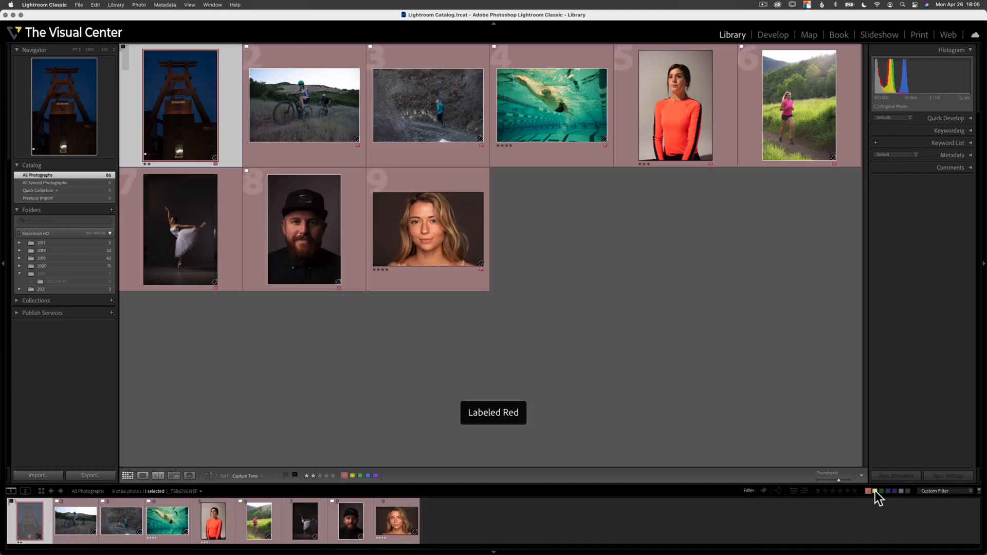
click(875, 491)
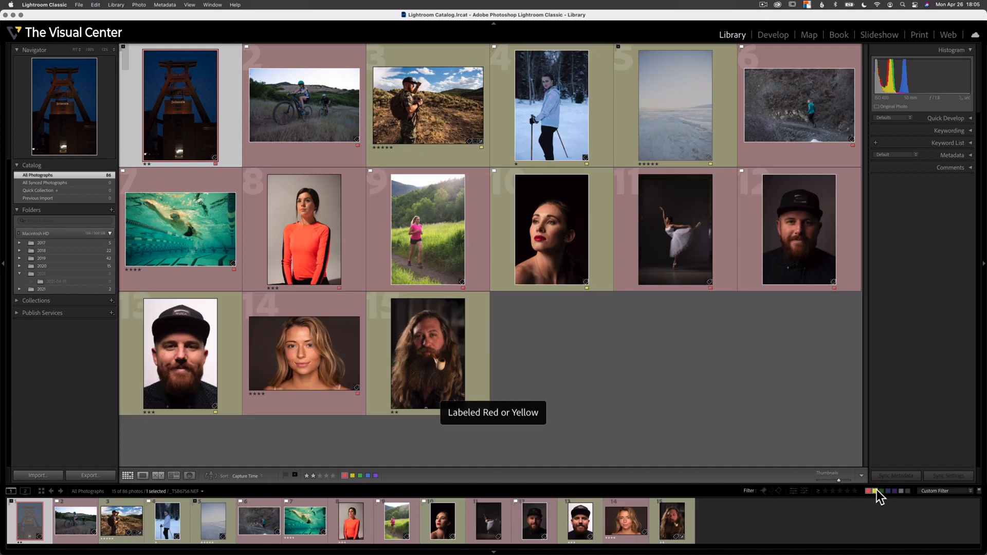
click(890, 491)
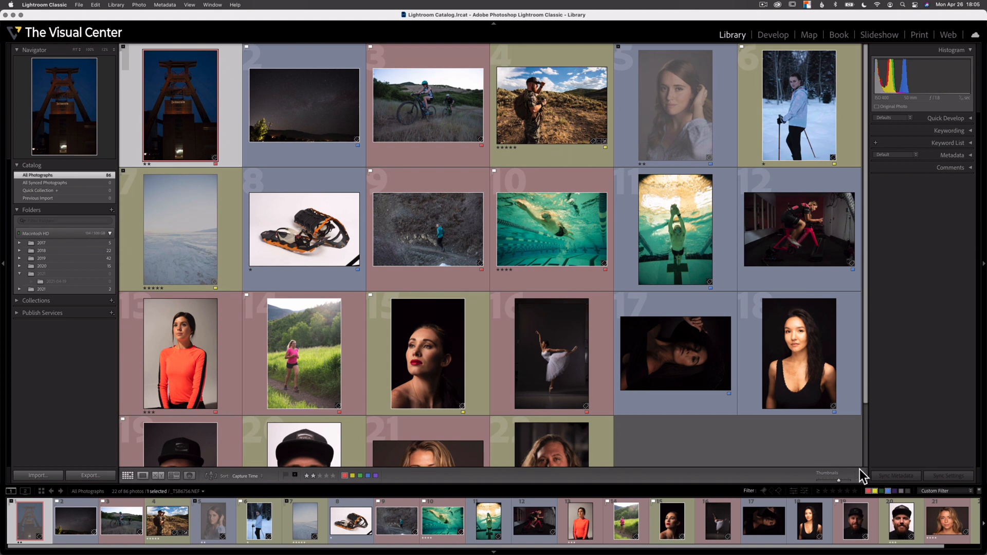
click(887, 492)
click(874, 492)
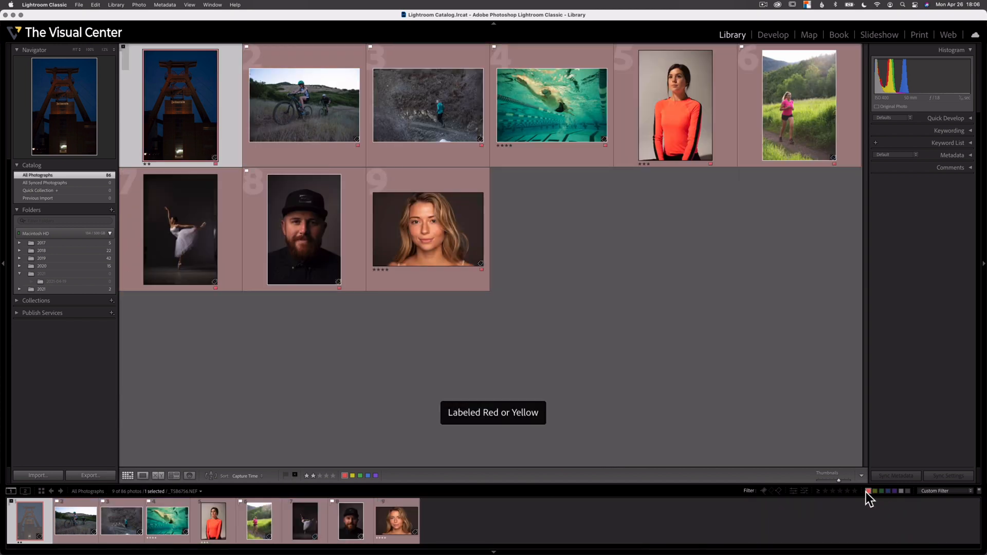
Add the one-star-and-higher and flagged filters to the red label, and save the combination as the preset "Pick One Star Red"
click(824, 492)
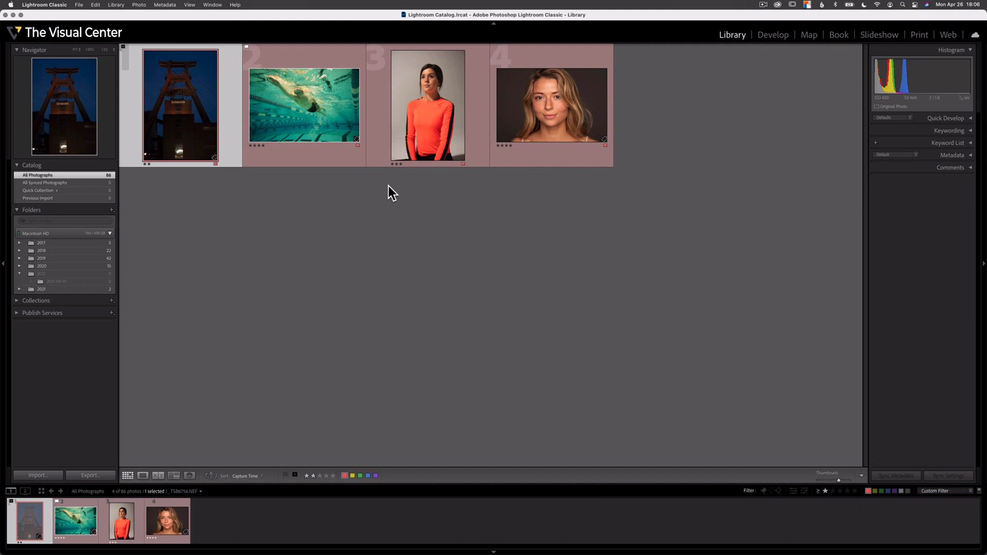
click(764, 491)
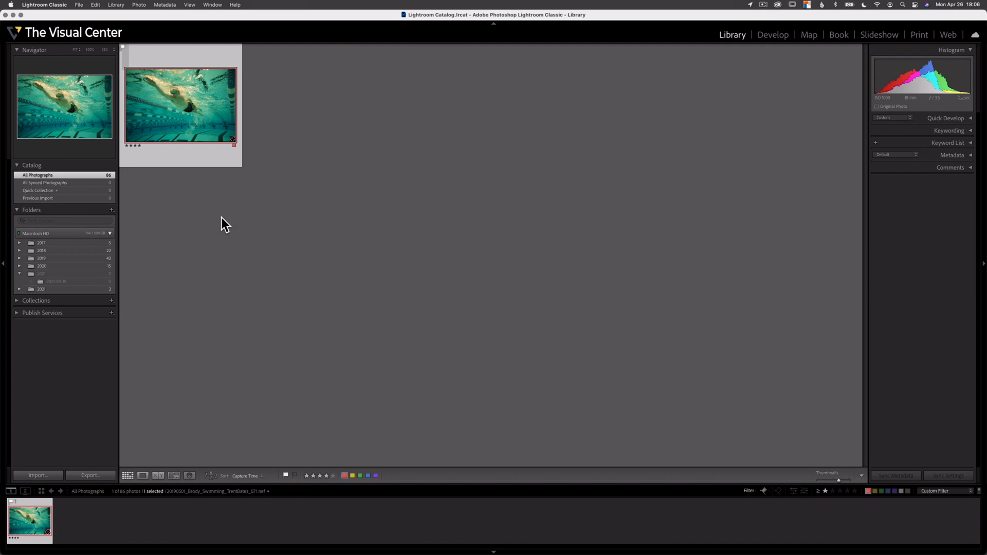
click(972, 493)
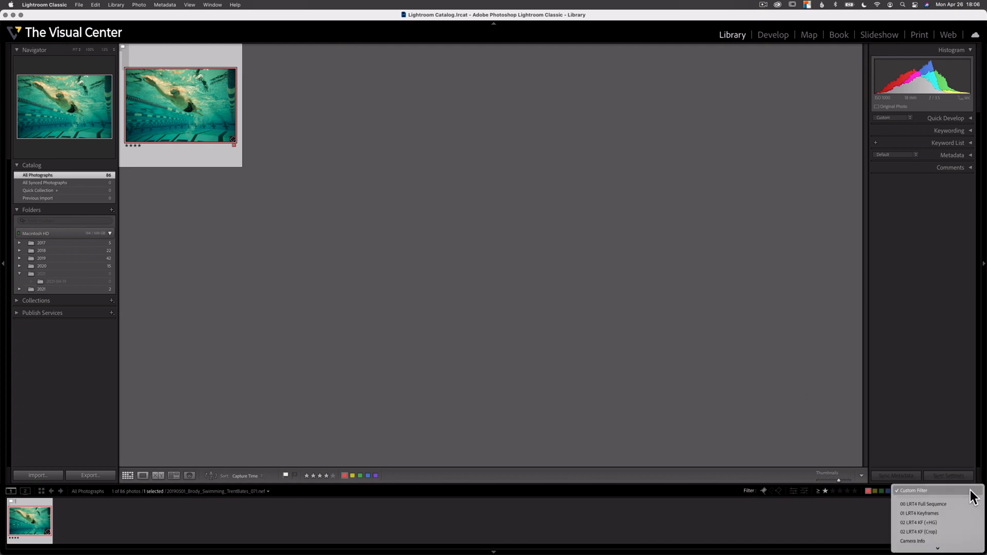
scroll(954, 505, down, 5)
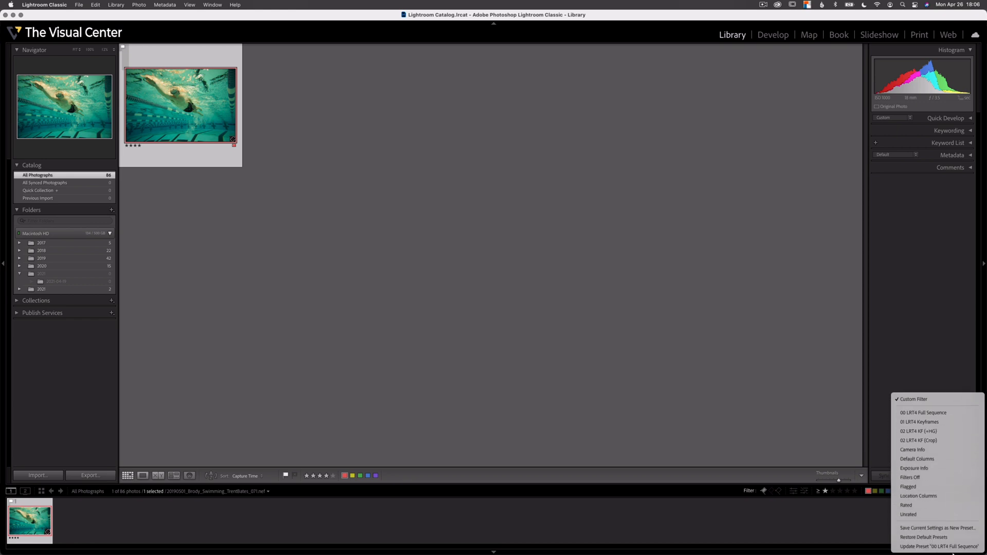
click(953, 529)
text(Pi)
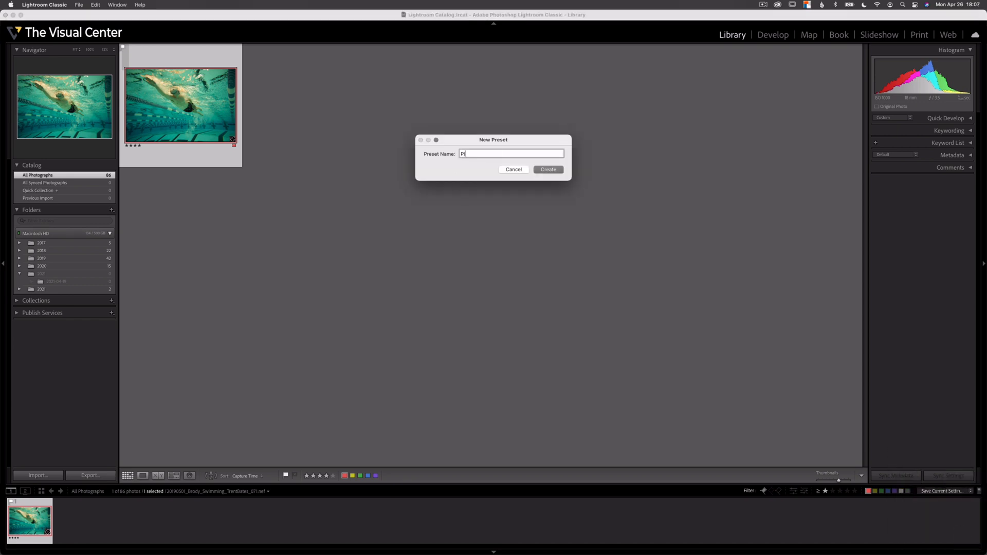
text(ck One Star Red)
click(544, 169)
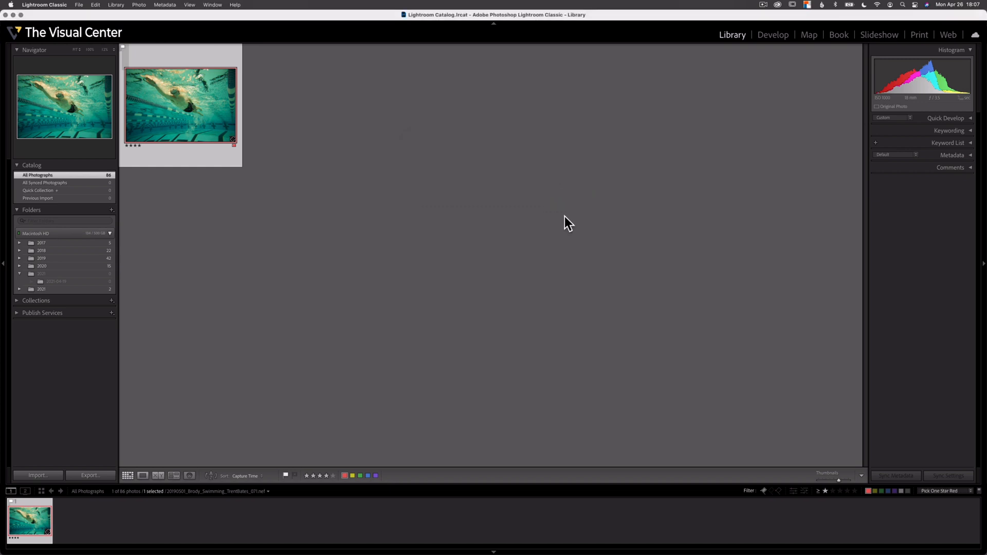
Switch the filter preset to 00 LRT4 Full Sequence and show the Library Filter bar above the grid
click(970, 491)
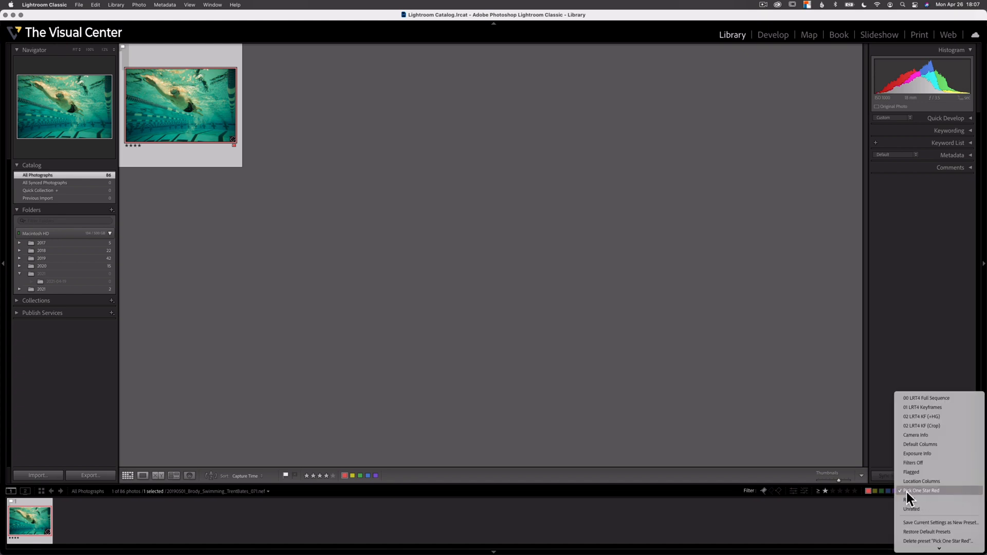
click(944, 492)
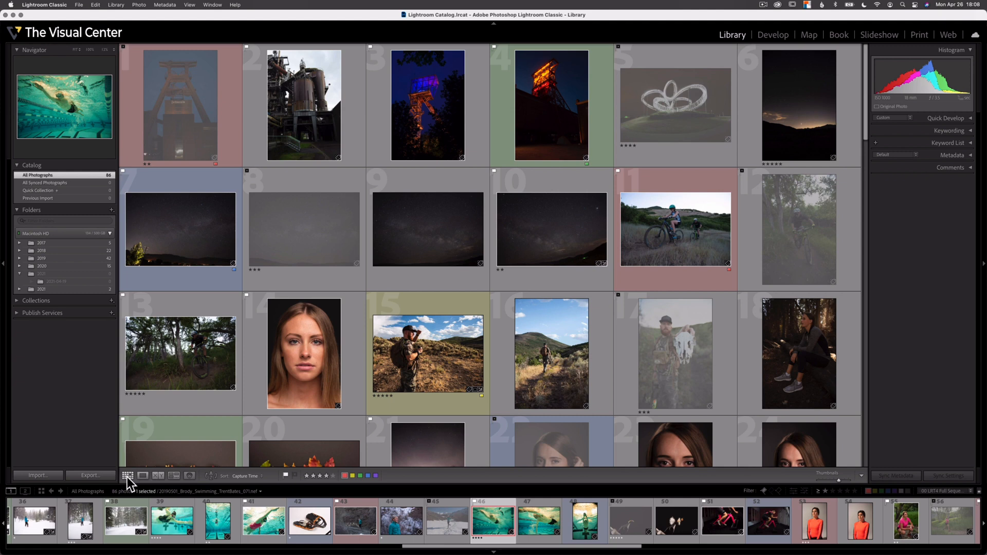
click(190, 4)
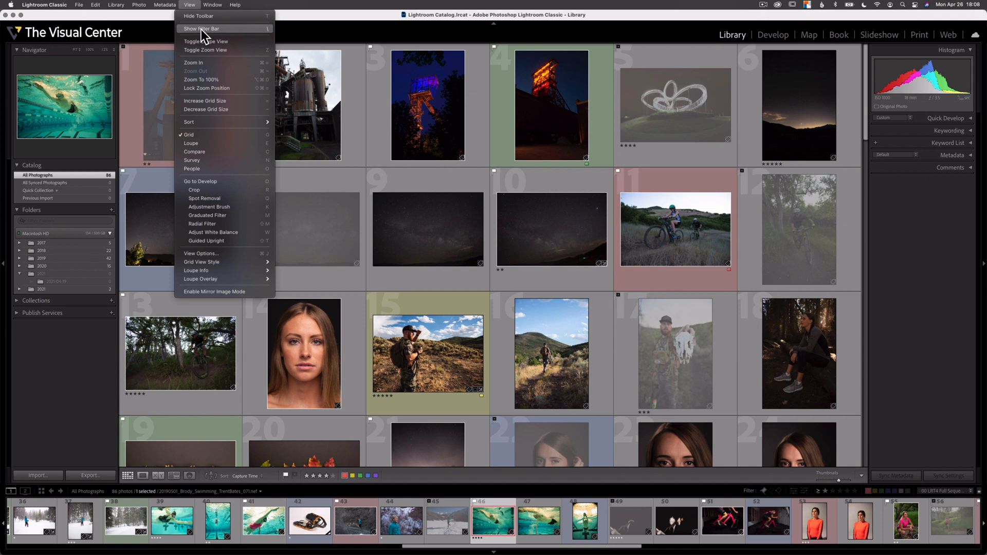
click(267, 29)
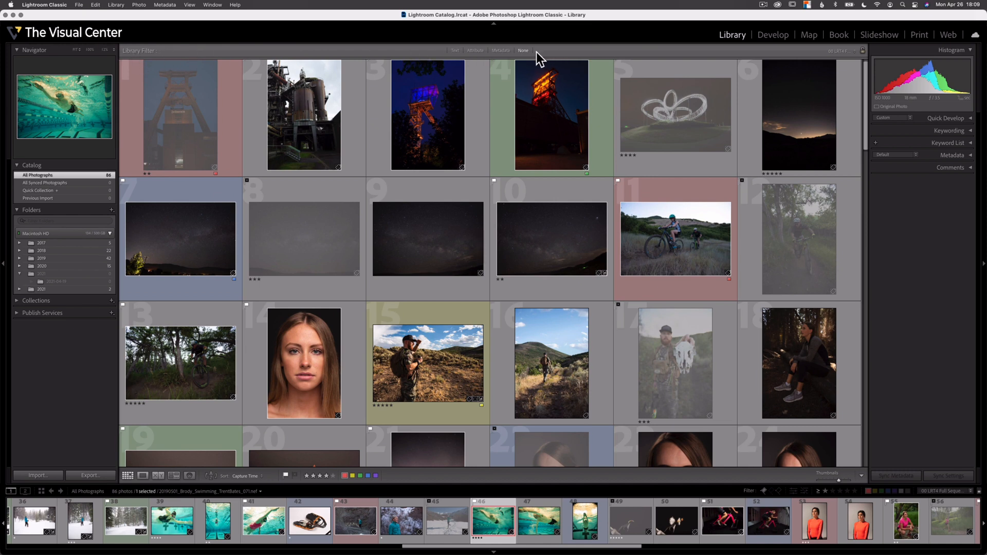
Search all photographs with the text filter for "Portrait" in any searchable field and look through the matching photos
click(455, 50)
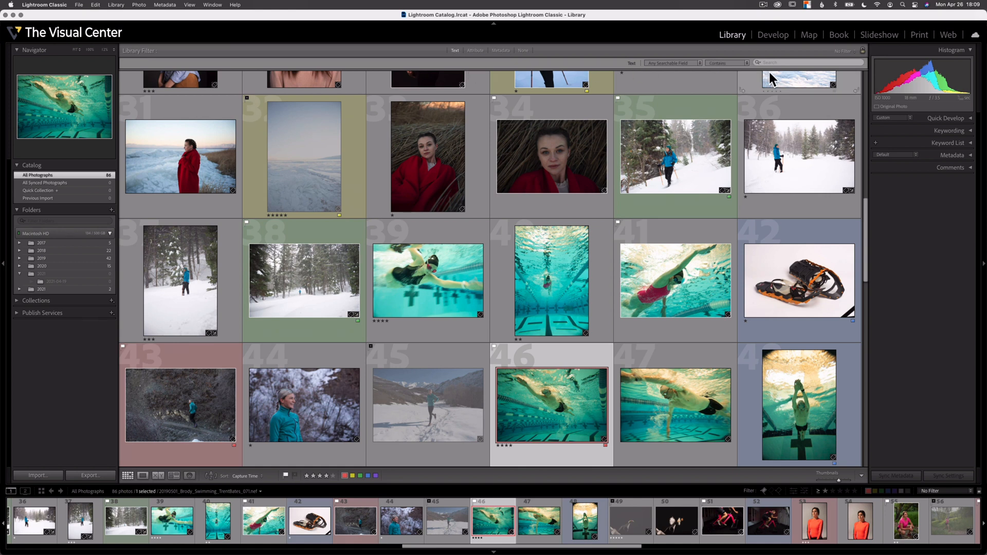
click(782, 63)
text(Portrait)
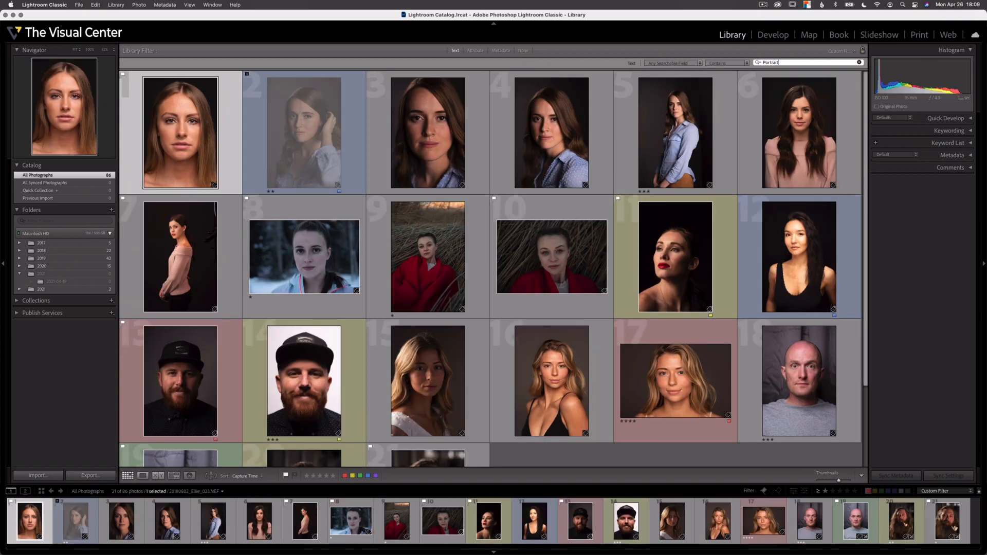
scroll(446, 192, down, 3)
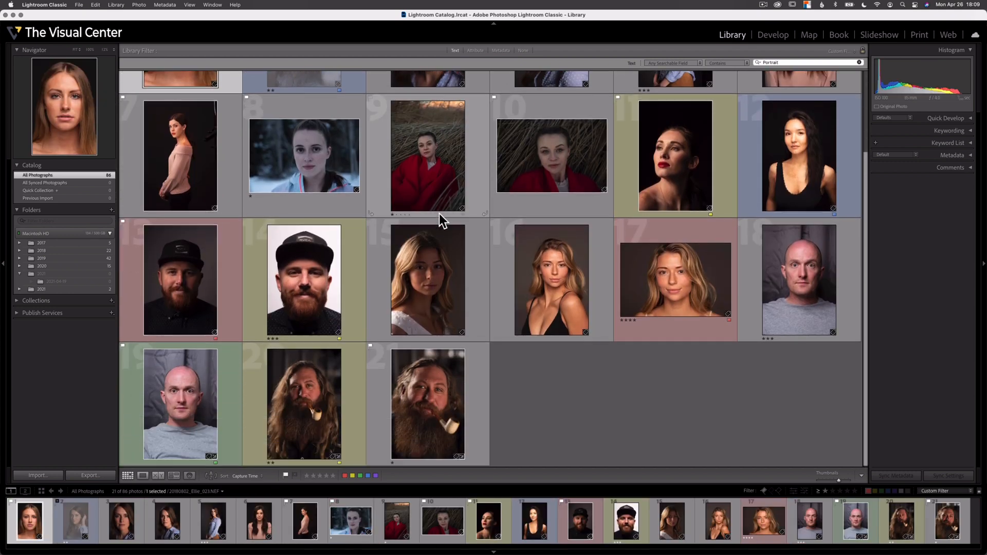
scroll(436, 205, up, 5)
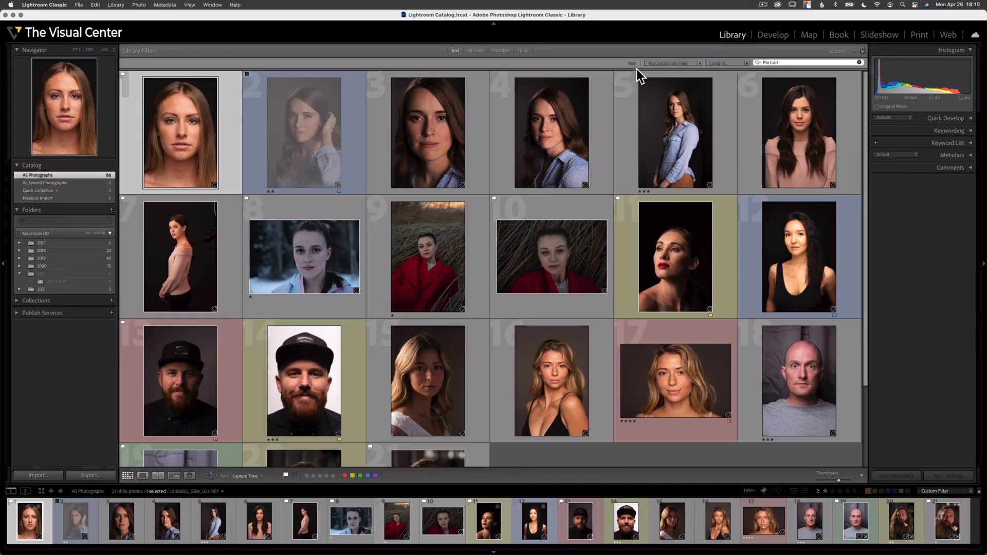
Examine the text filter's searchable field choices and its matching rules such as Contains and Doesn't Contain
click(700, 62)
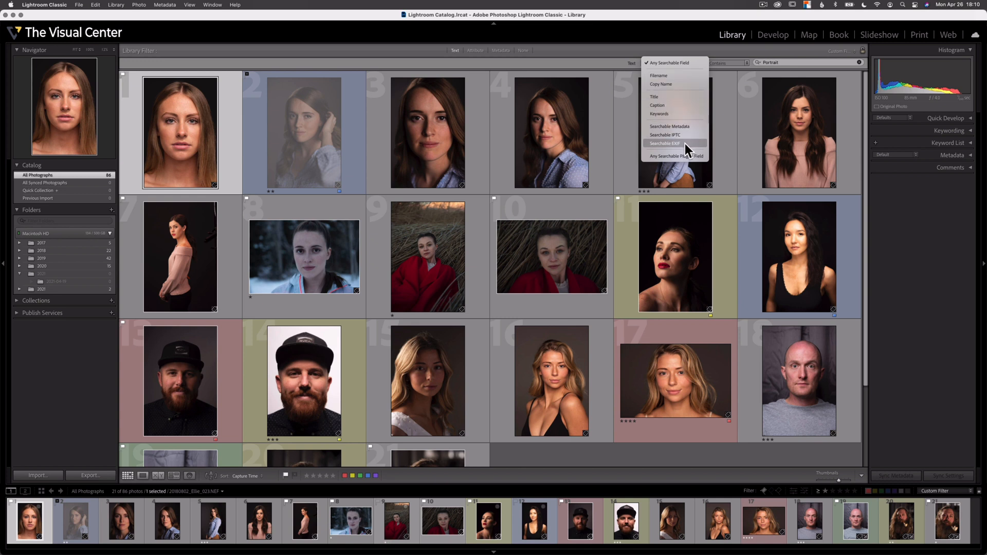
click(745, 62)
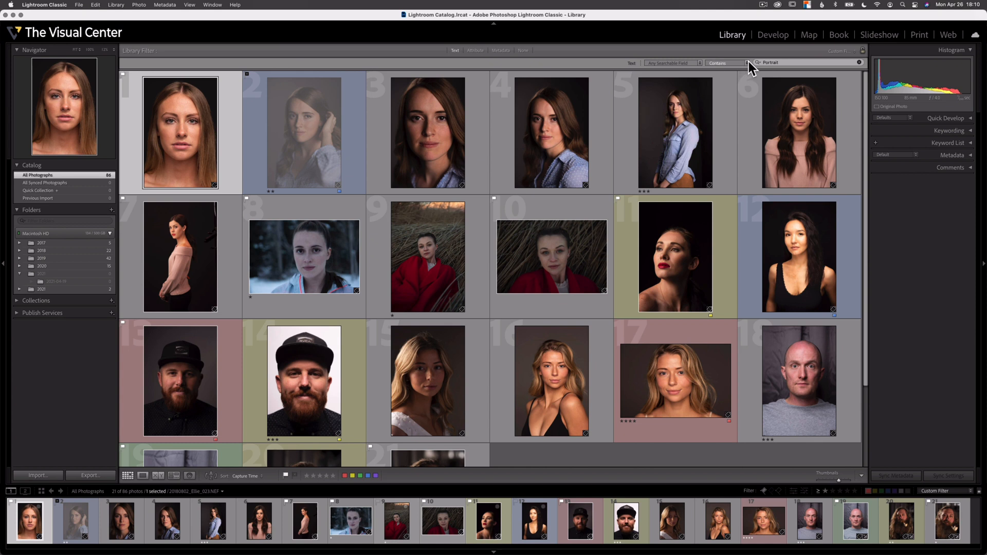
click(748, 62)
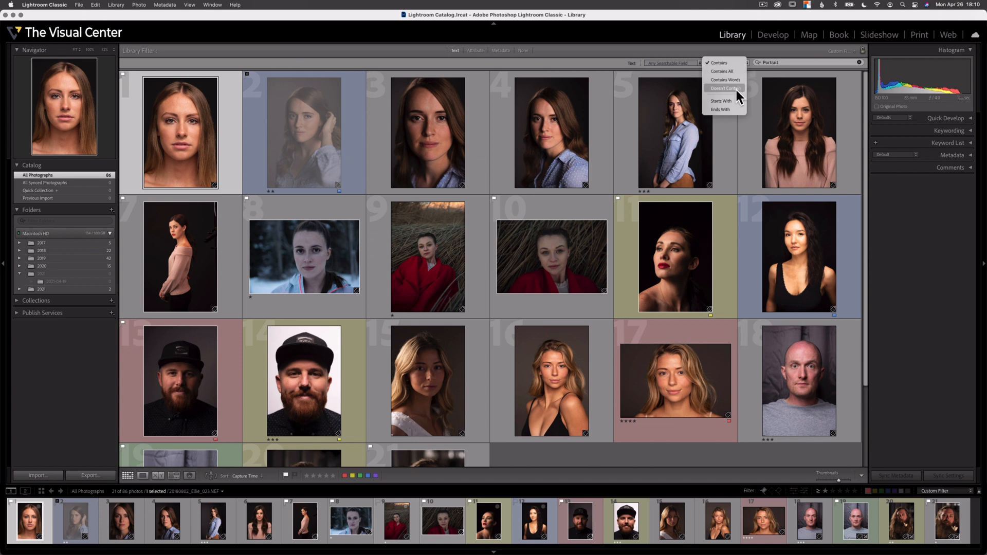
click(642, 56)
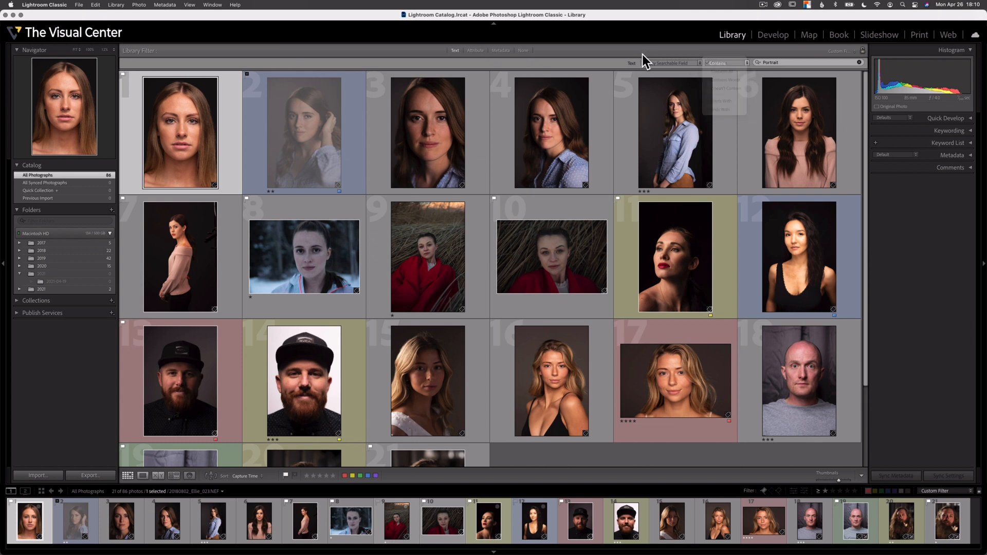
click(769, 62)
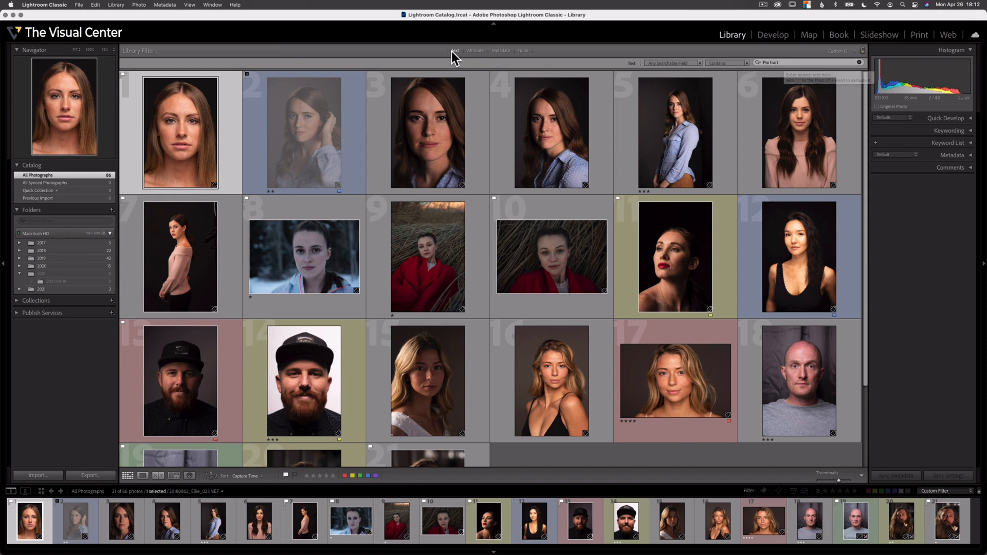
Turn off the text filter, show the Attribute filter options, and switch to the Metadata filter columns
click(456, 50)
click(476, 51)
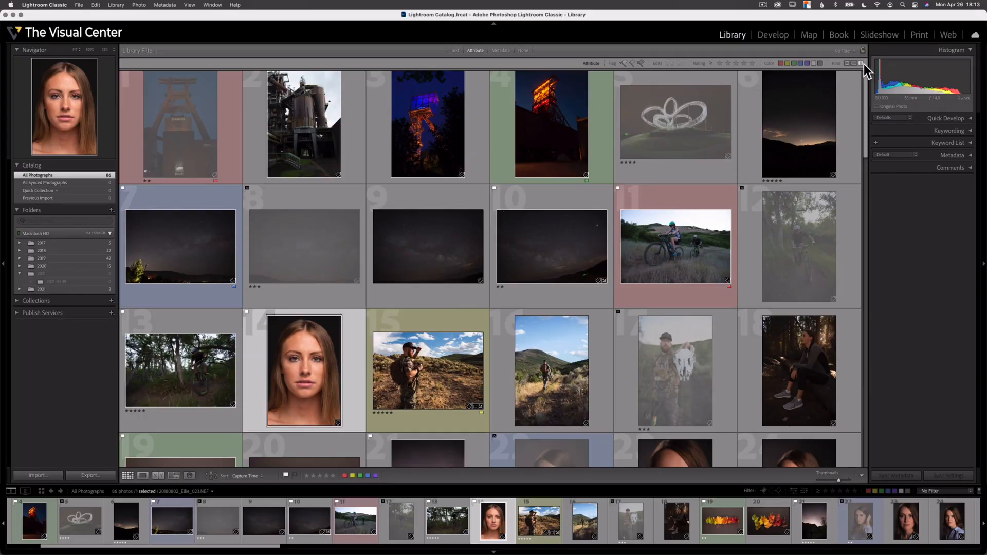
click(498, 51)
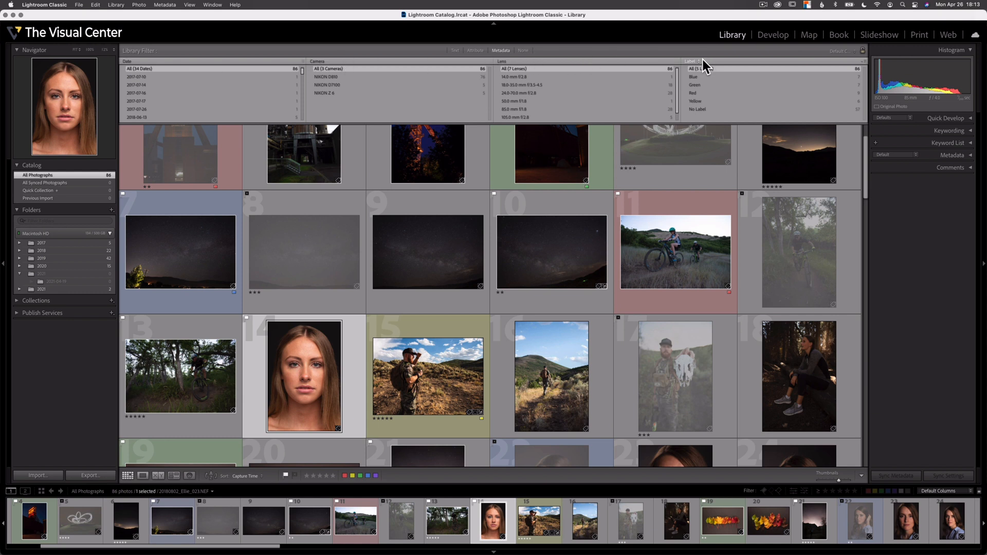
Filter the catalog to photos shot with the 85.0 mm f/1.8 lens, look through them, and show all lenses again
click(528, 109)
scroll(365, 203, down, 5)
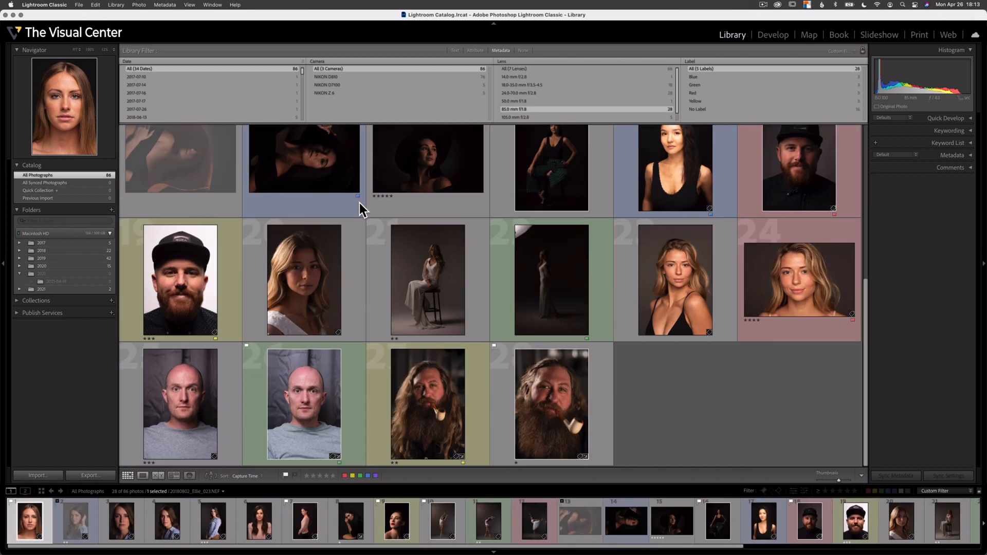
scroll(355, 206, up, 5)
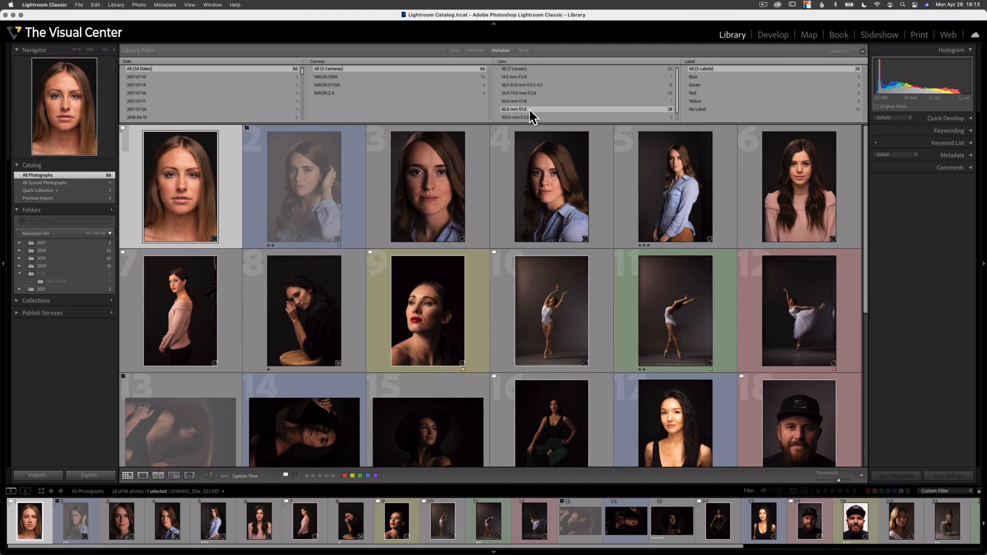
click(519, 68)
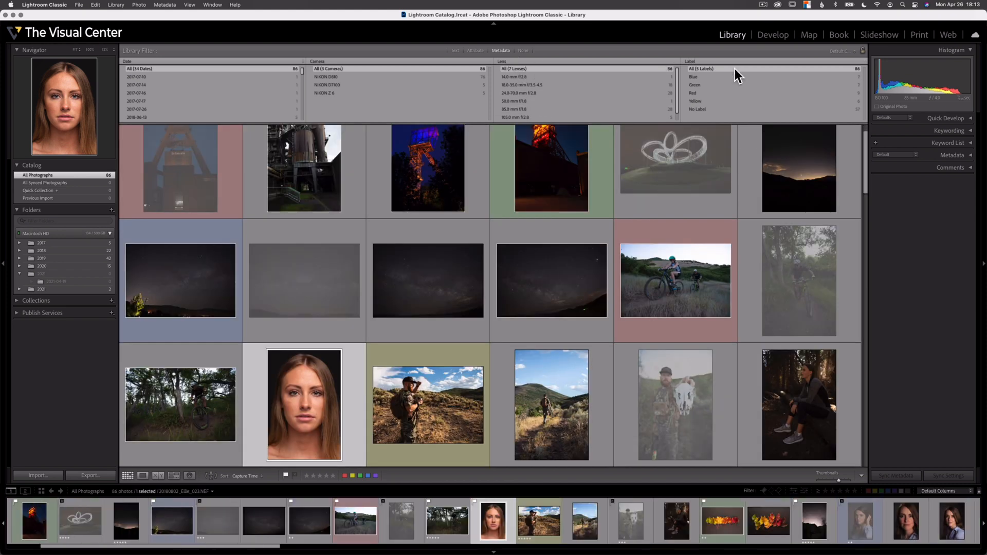
Change the Label column of the Metadata filter to Aspect Ratio and add another column after it
click(698, 60)
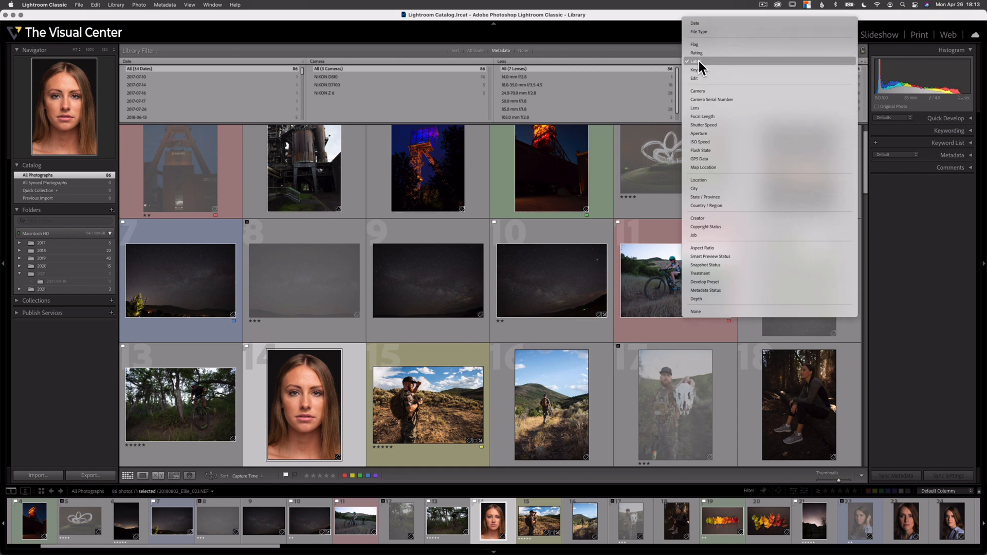
click(736, 247)
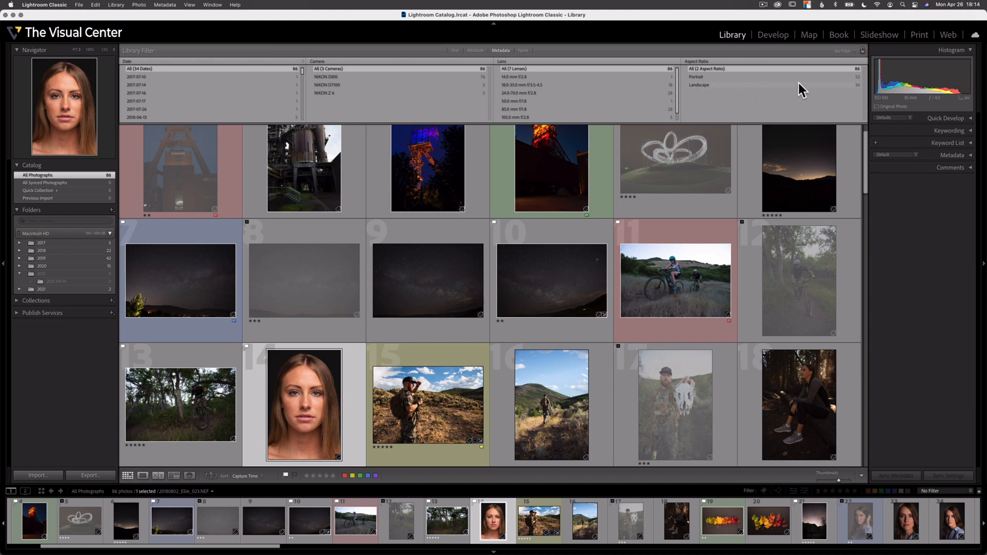
click(864, 61)
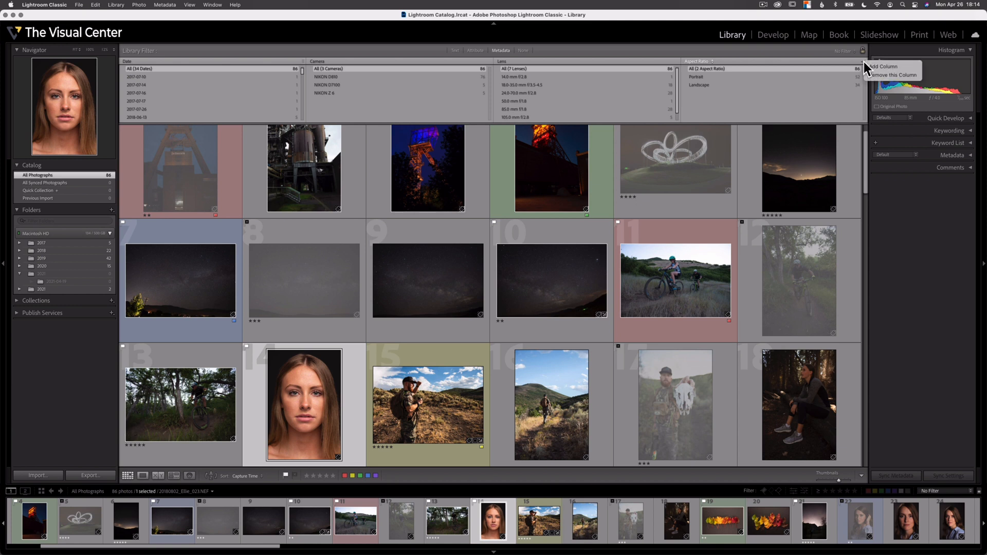
click(882, 64)
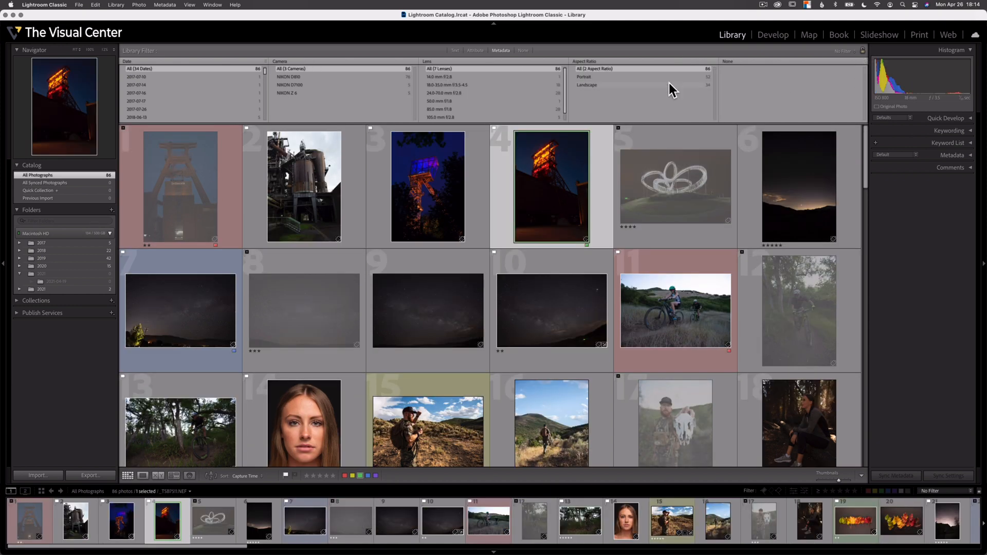
Filter the photos by the NIKON D810 camera and the 105.0 mm f/2.8 lens
scroll(202, 95, down, 5)
scroll(199, 103, up, 5)
click(317, 77)
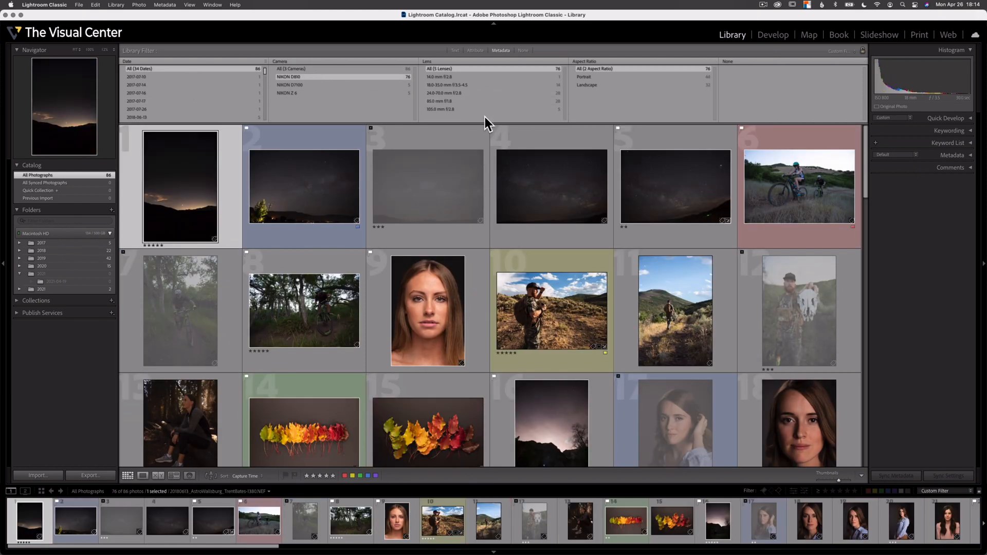
click(462, 108)
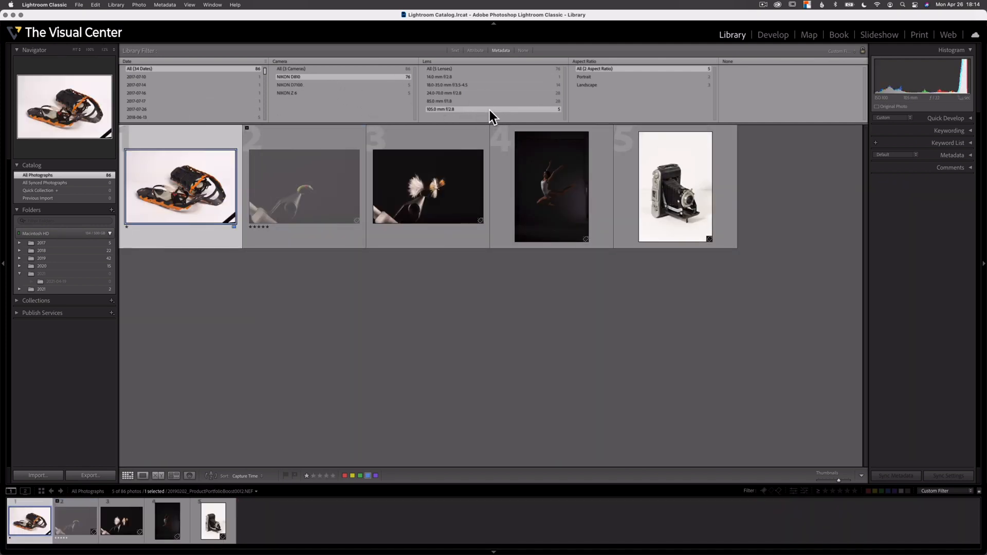
Save the current filter settings as a new preset named "d810 105mm" and check it in the preset list
click(853, 51)
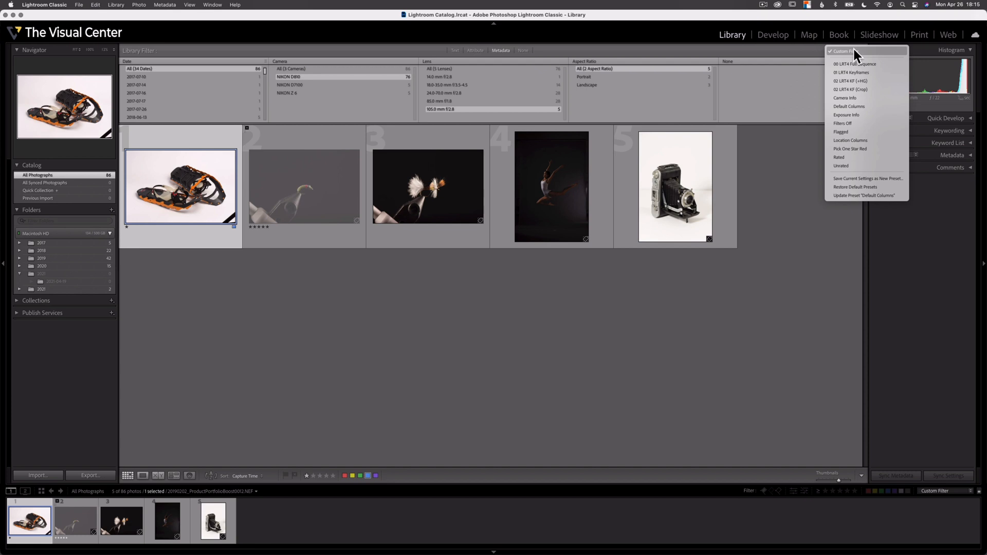
click(860, 179)
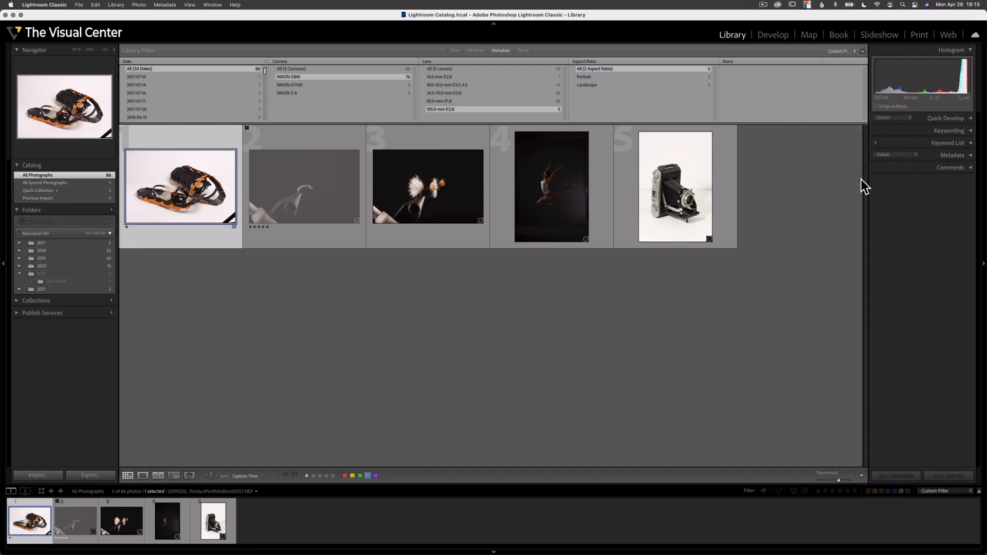
text(d810)
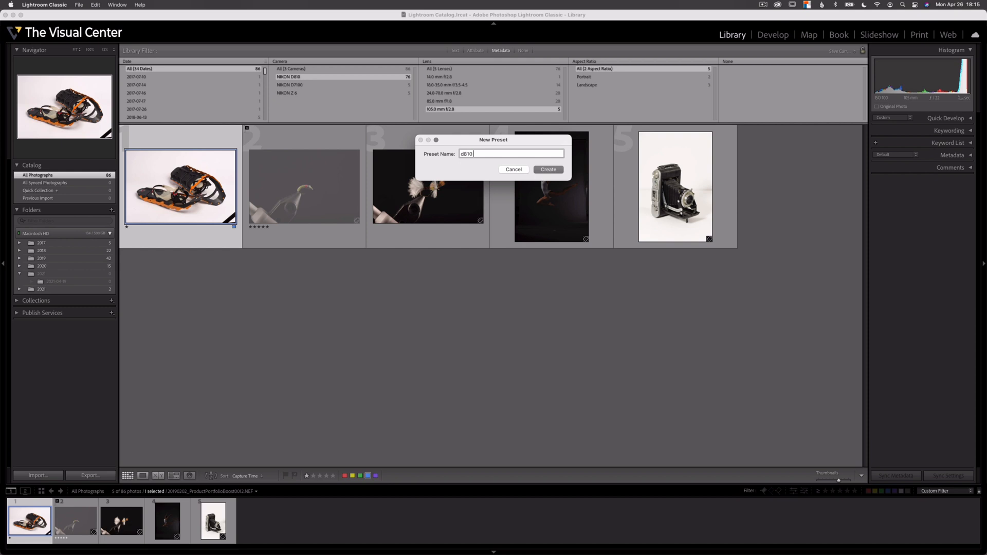
text( 105mm)
click(544, 169)
click(851, 50)
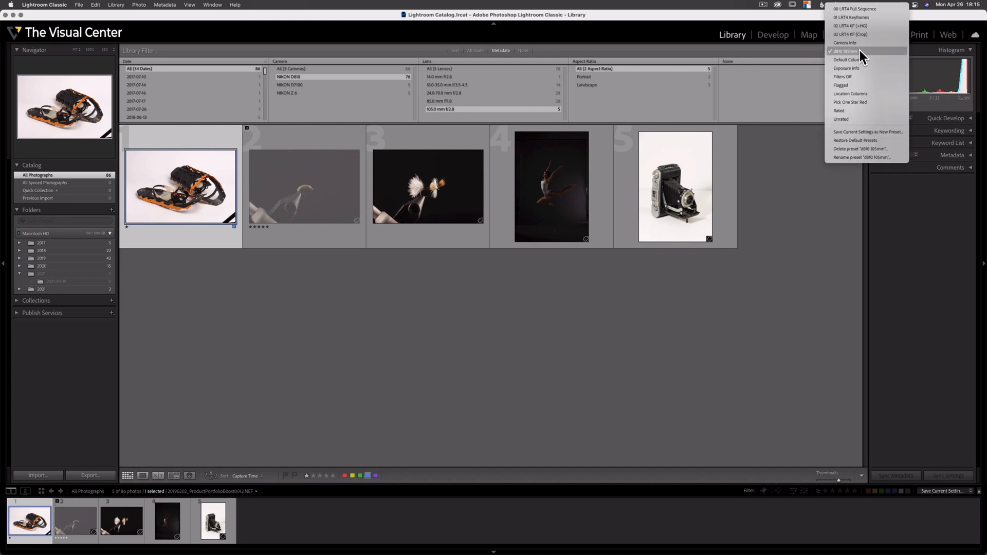
click(321, 103)
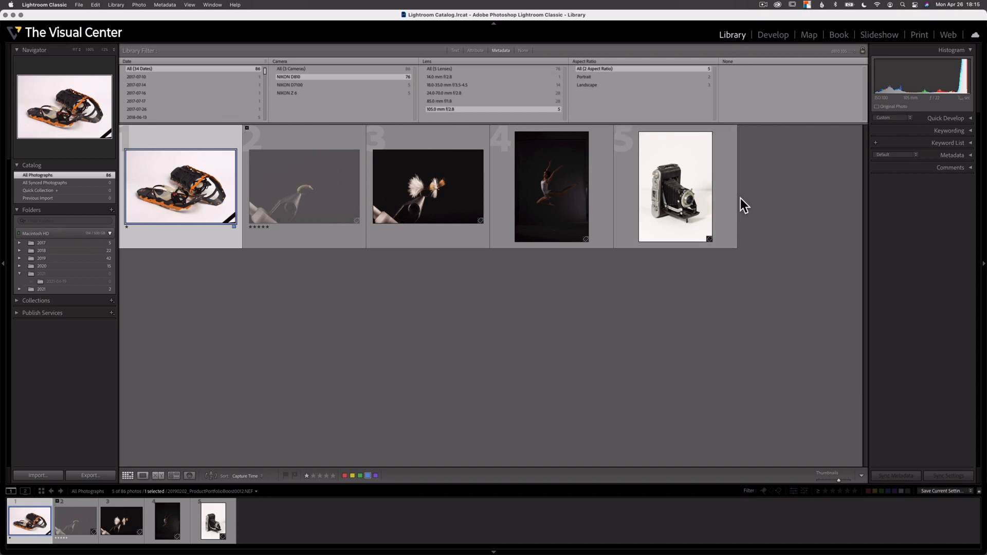
Turn the library filters off, bring the Metadata filter back, and reset it to all cameras
click(523, 50)
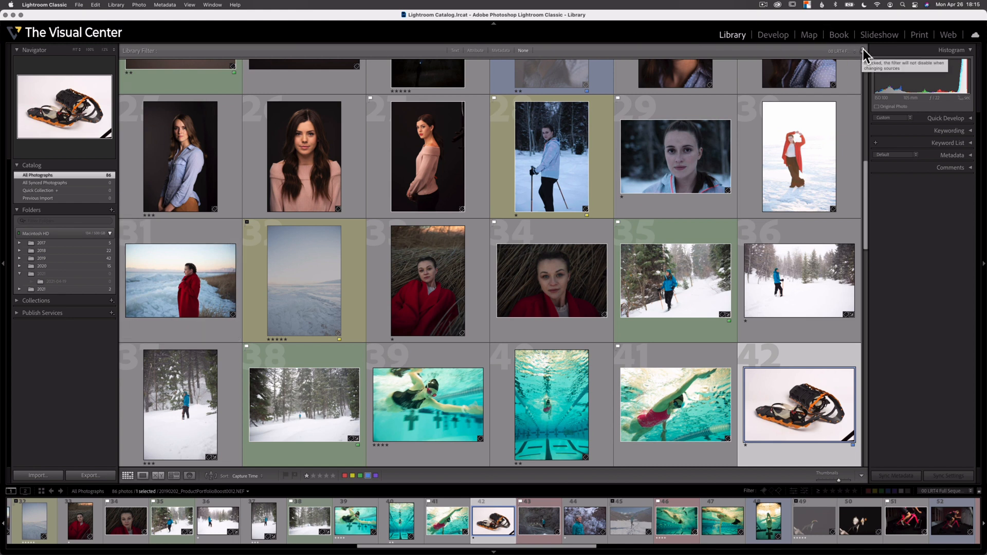
click(502, 51)
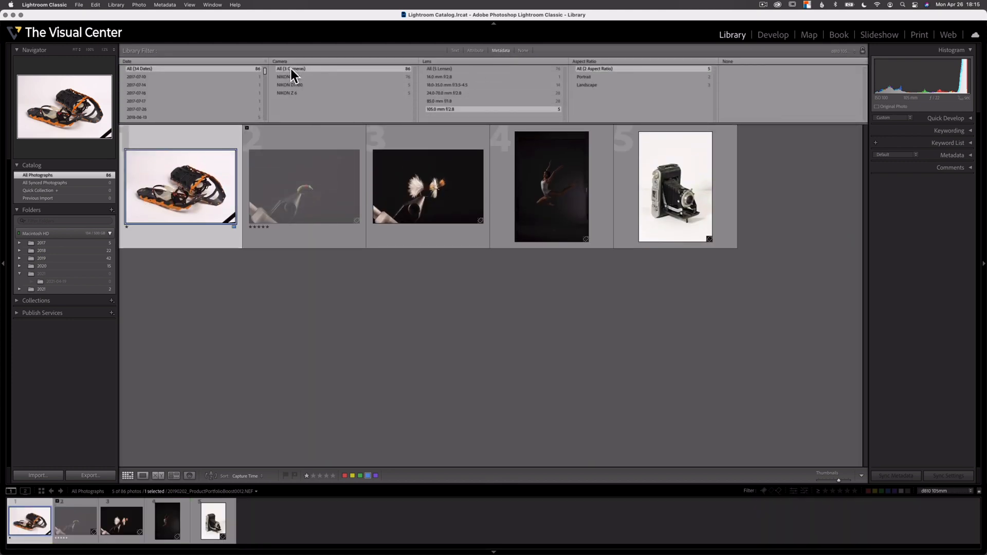
click(291, 69)
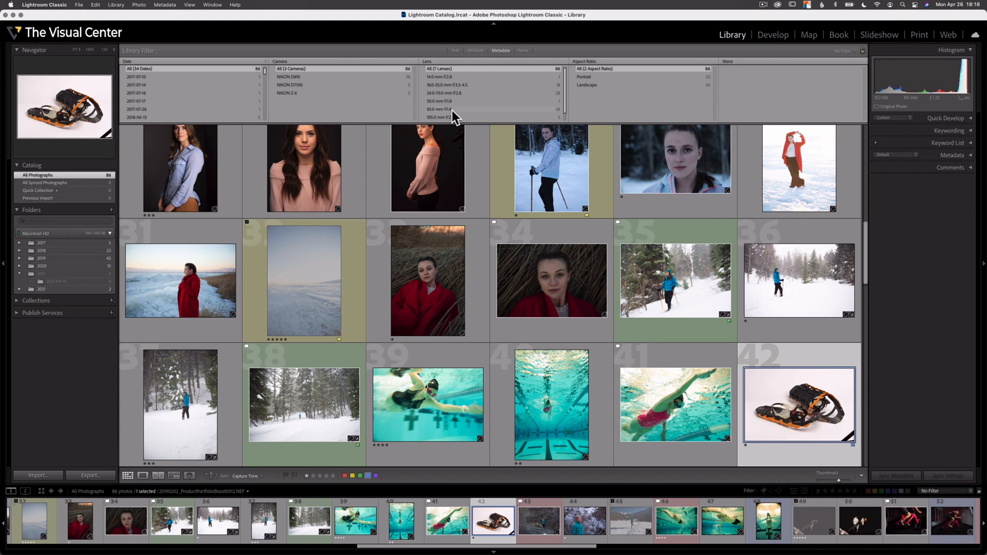
Filter all photographs by the 85.0 mm f/1.8 lens and expand the 2018 folder in the folder list
click(452, 109)
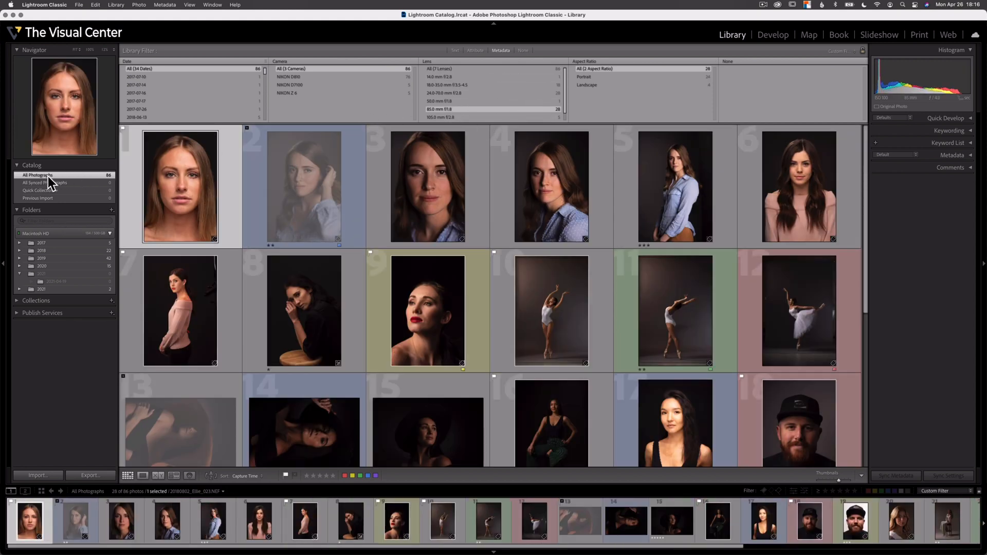
click(20, 251)
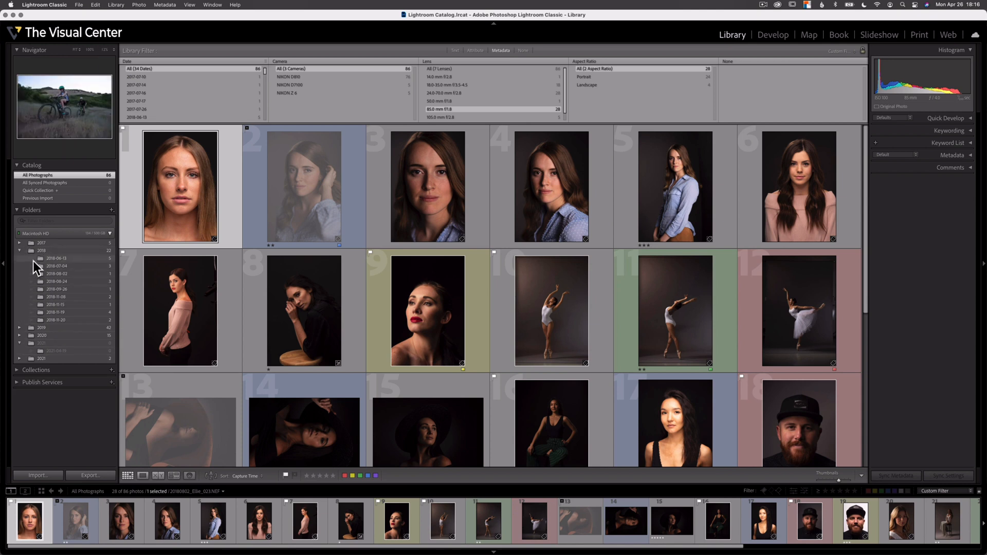
click(36, 258)
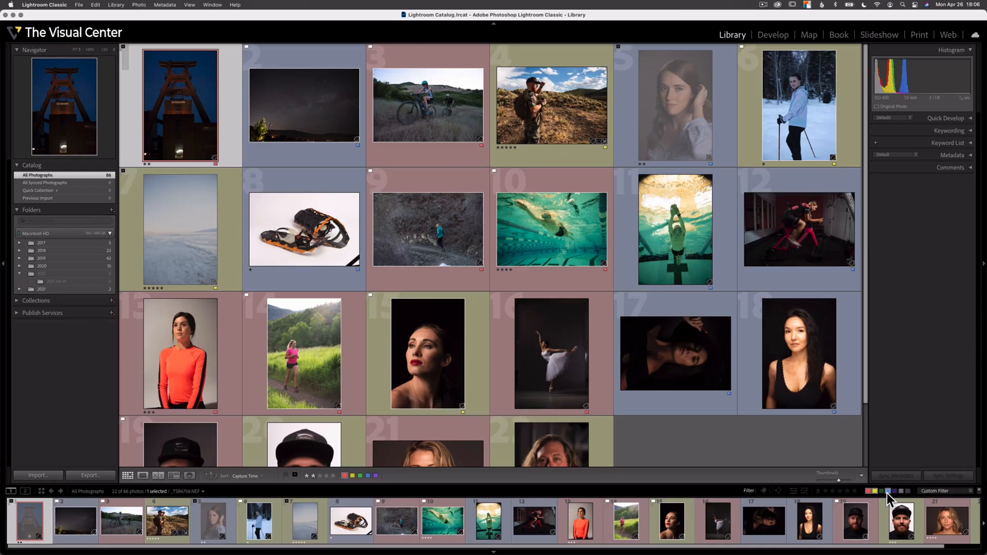
Narrow the filter to the red colour label only, a rating of at least one star, and flagged photos
click(887, 492)
click(881, 492)
click(874, 492)
click(825, 491)
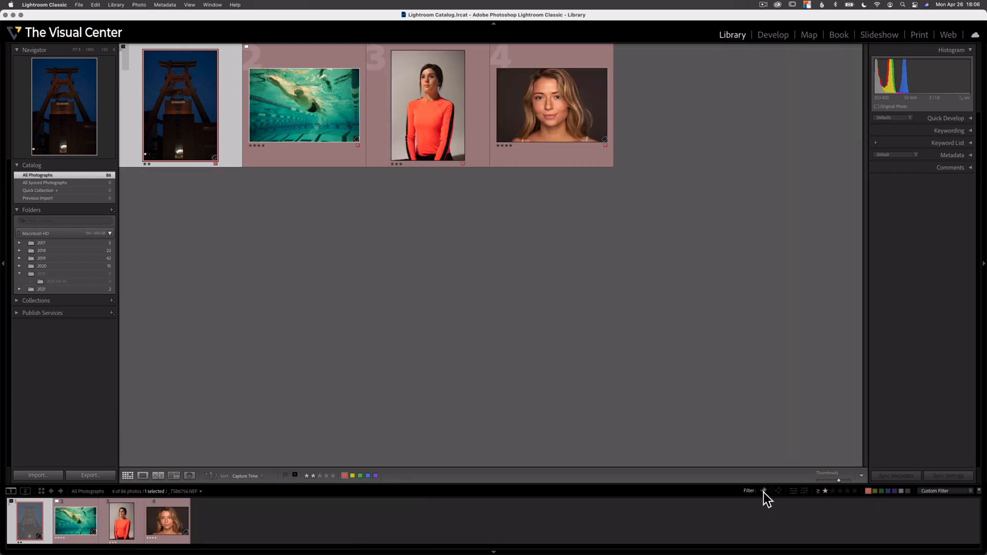
click(764, 491)
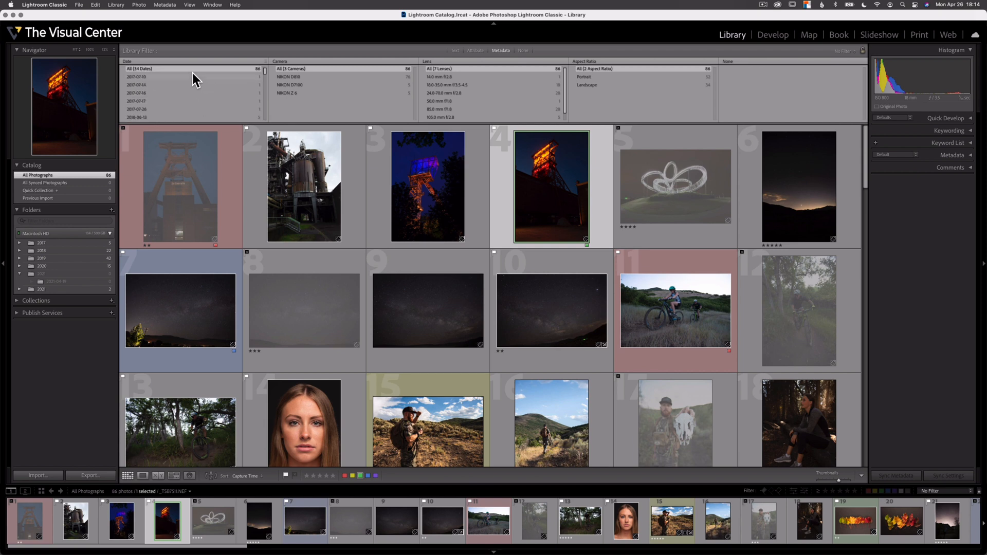
Narrow the full catalog by metadata to the NIKON D810 camera with the 105.0 mm f/2.8 lens
click(316, 78)
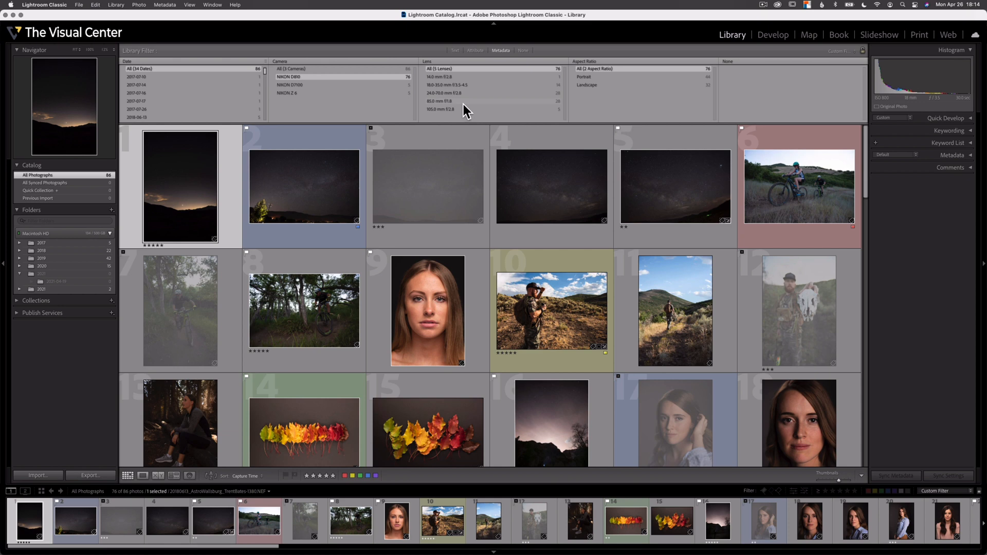
click(462, 107)
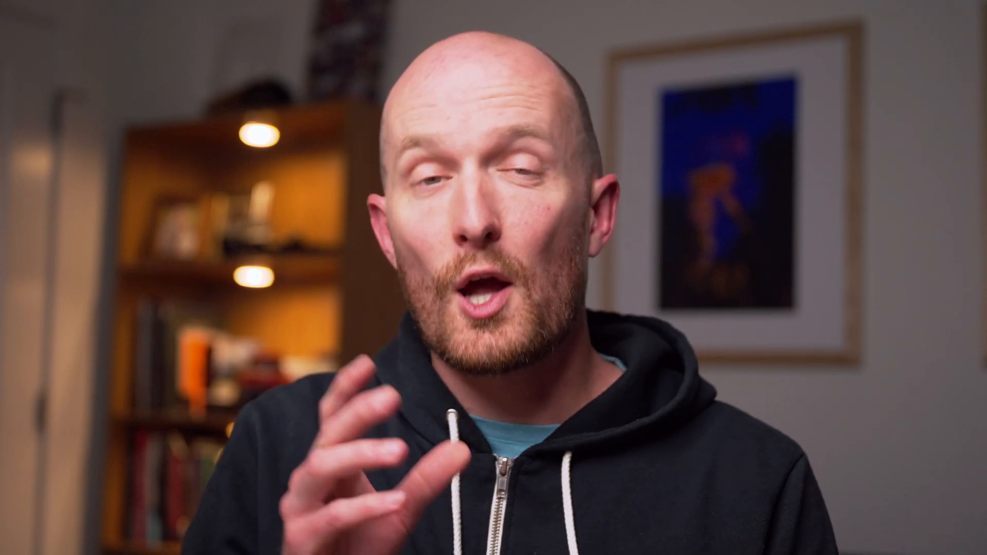